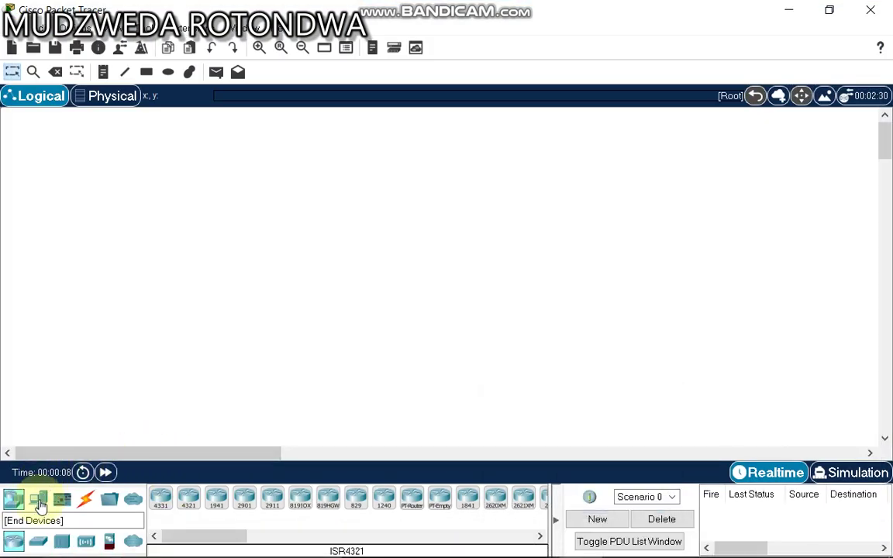
- Drop two generic PC-PT devices, PC0 on the left and PC1 to its right, onto the workspace
{"action": "left_click", "coordinate": [40, 503]}
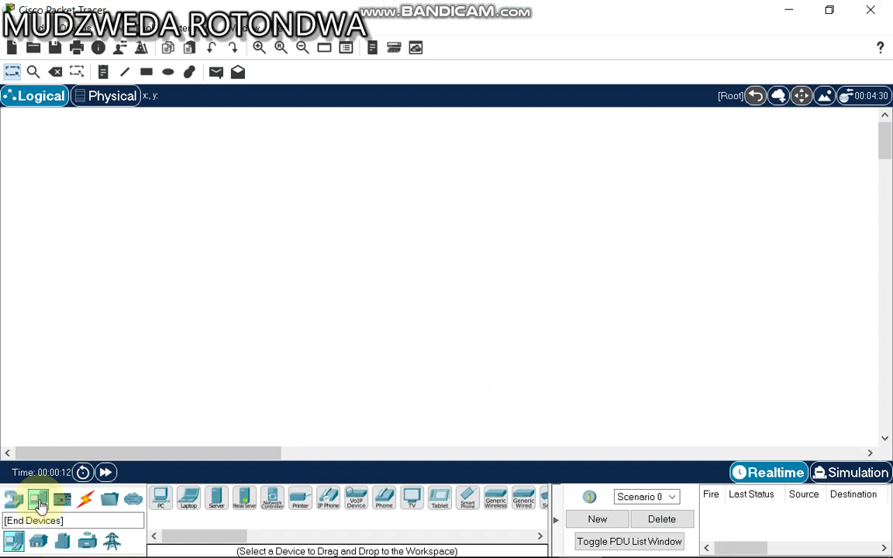
{"action": "left_click", "coordinate": [161, 504]}
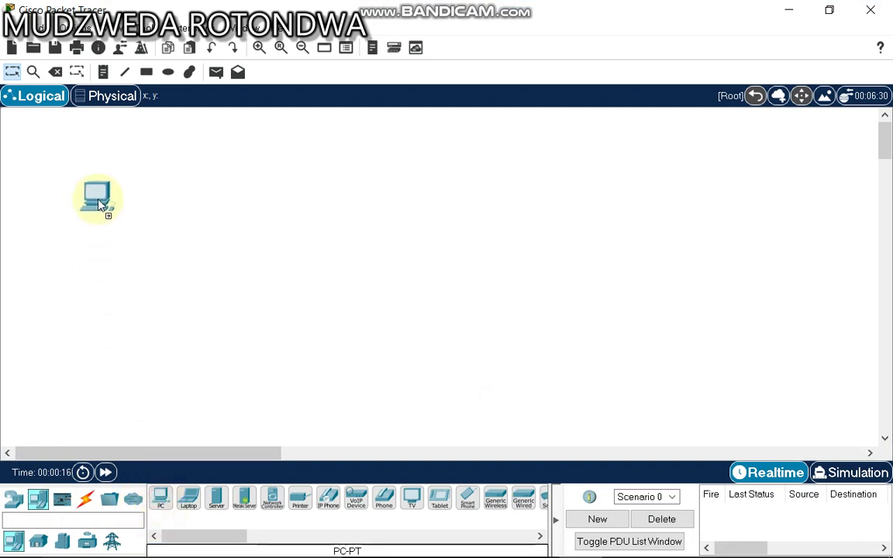
{"action": "left_click", "coordinate": [129, 238]}
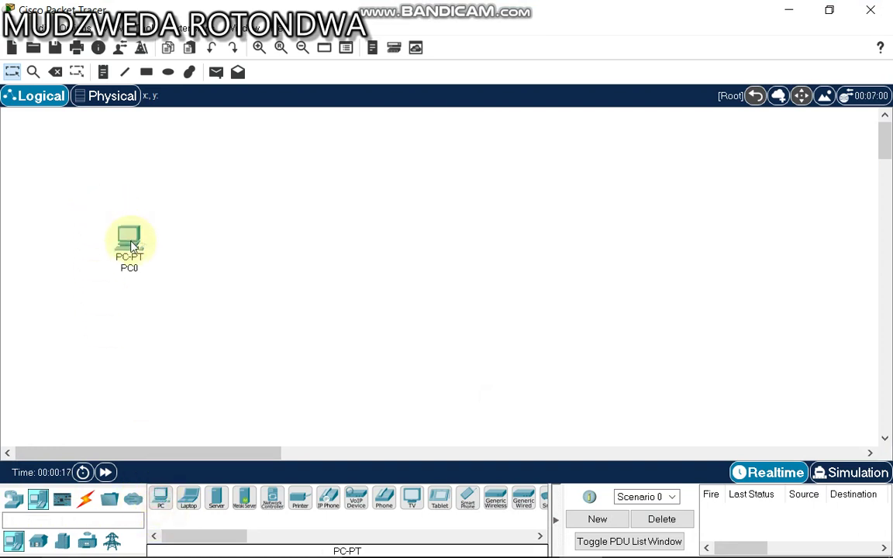
{"action": "left_click", "coordinate": [165, 500]}
{"action": "left_click", "coordinate": [365, 252]}
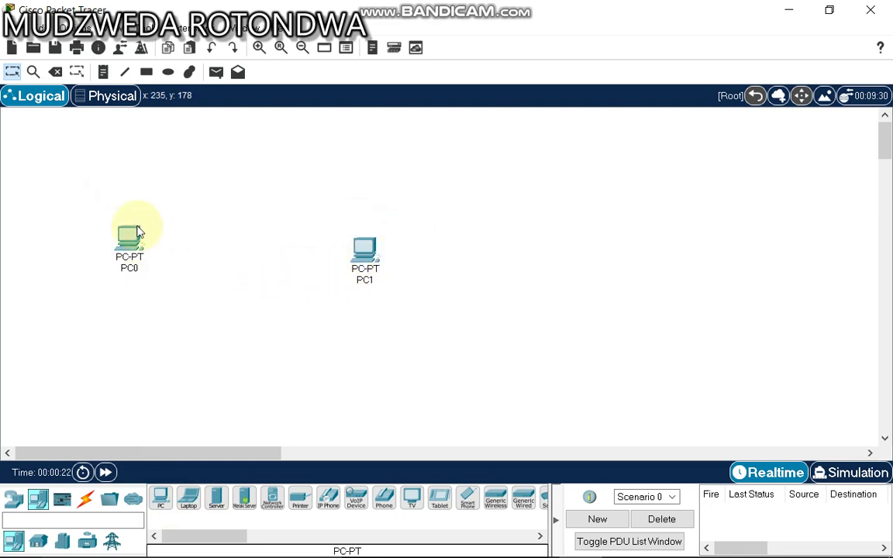
- Join PC1's FastEthernet0 to PC0's FastEthernet0 with a Copper Cross-Over cable
{"action": "left_click", "coordinate": [87, 501]}
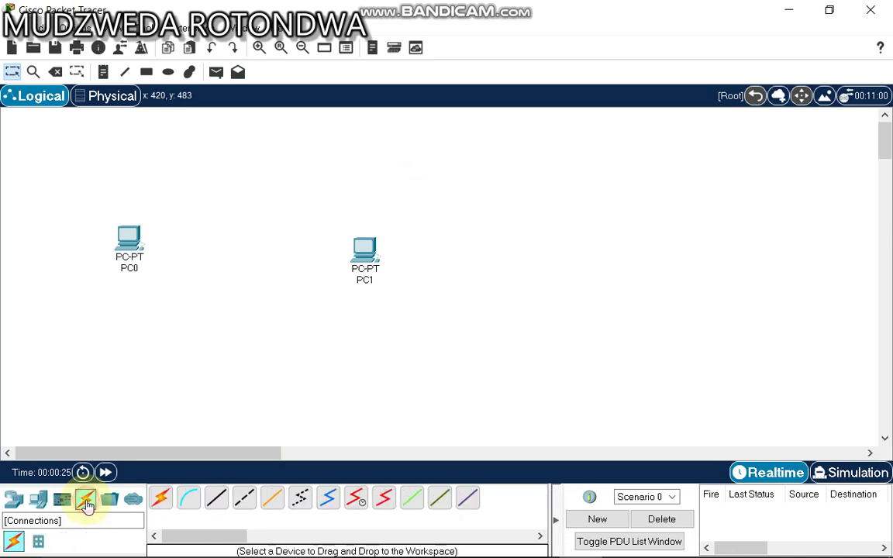
{"action": "left_click", "coordinate": [246, 500]}
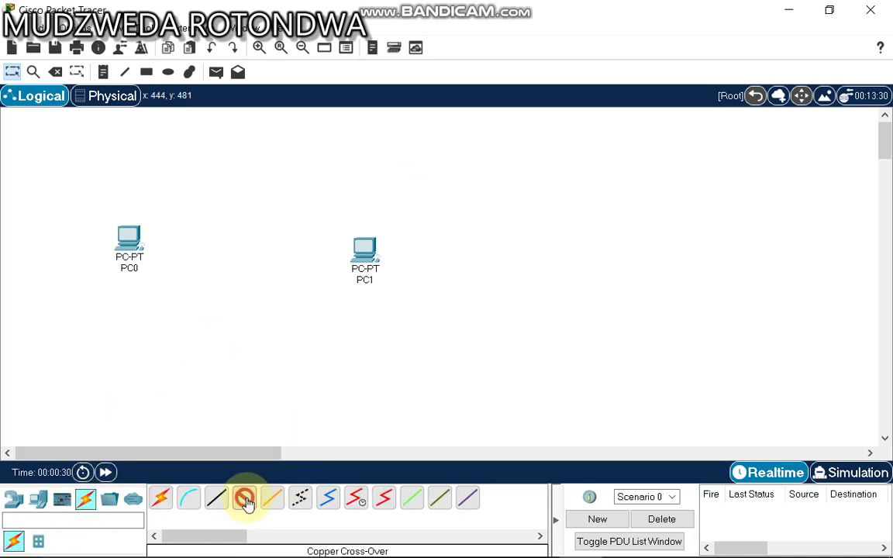
{"action": "left_click", "coordinate": [369, 259]}
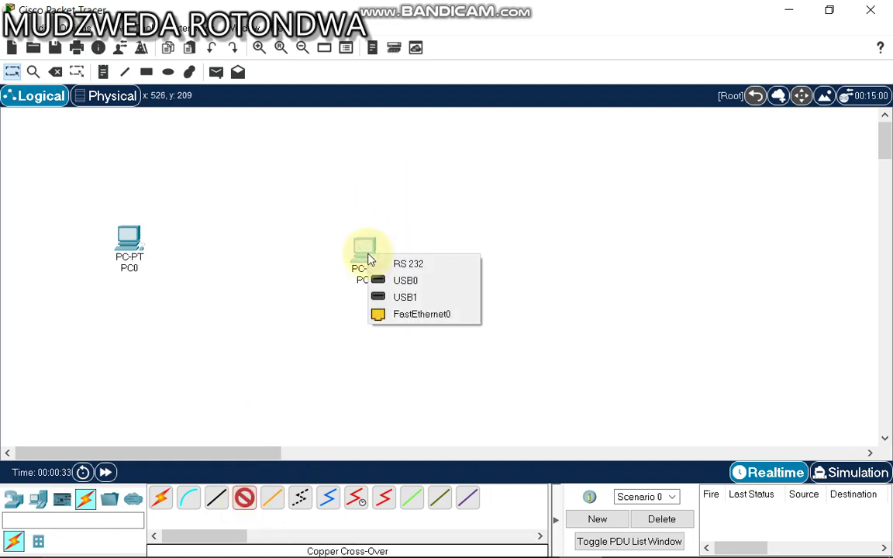
{"action": "left_click", "coordinate": [399, 315]}
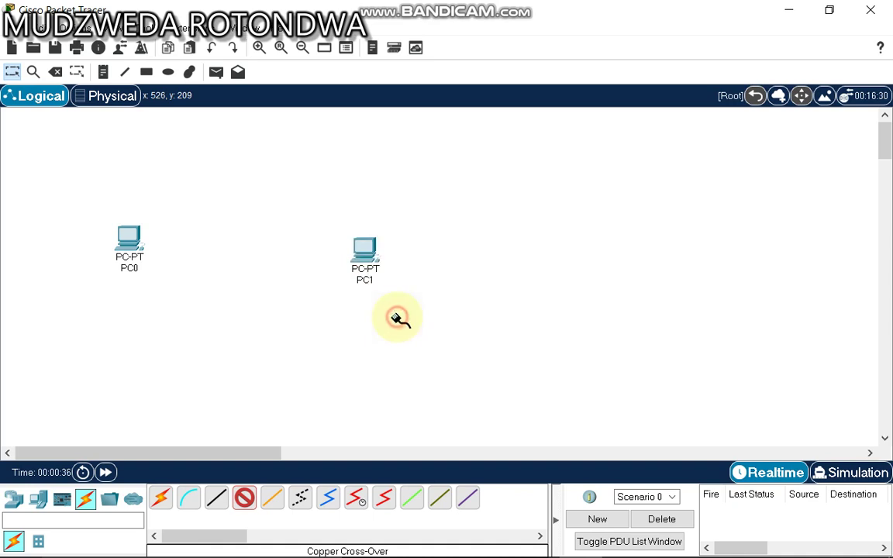
{"action": "left_click", "coordinate": [136, 242]}
{"action": "left_click", "coordinate": [184, 303]}
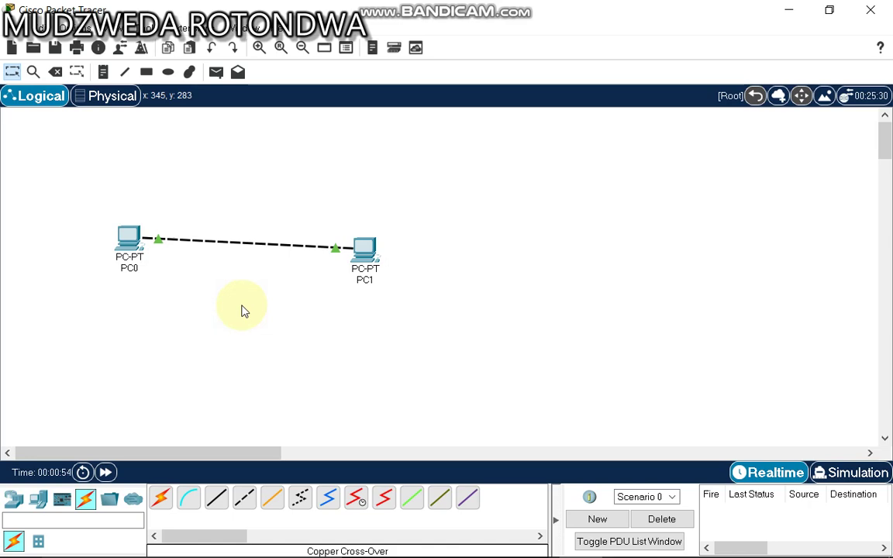
{"action": "left_click", "coordinate": [129, 240]}
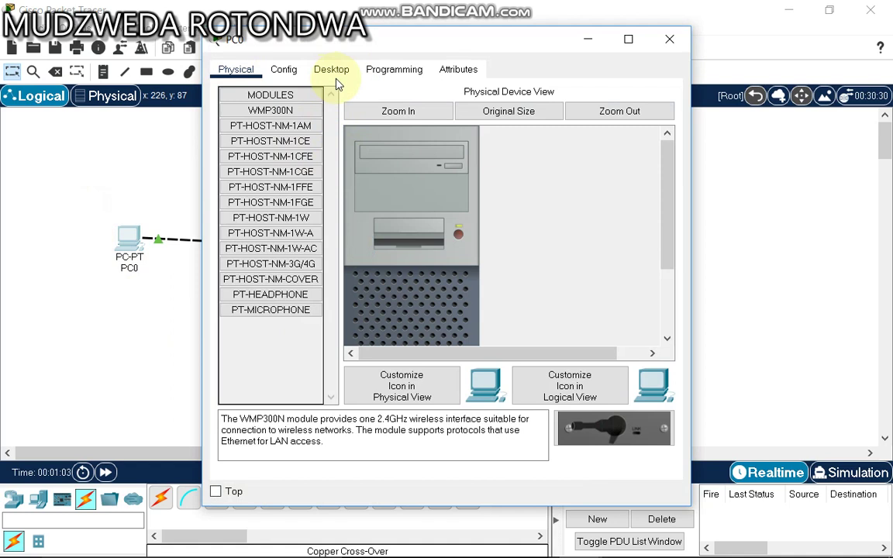
{"action": "left_click", "coordinate": [668, 200]}
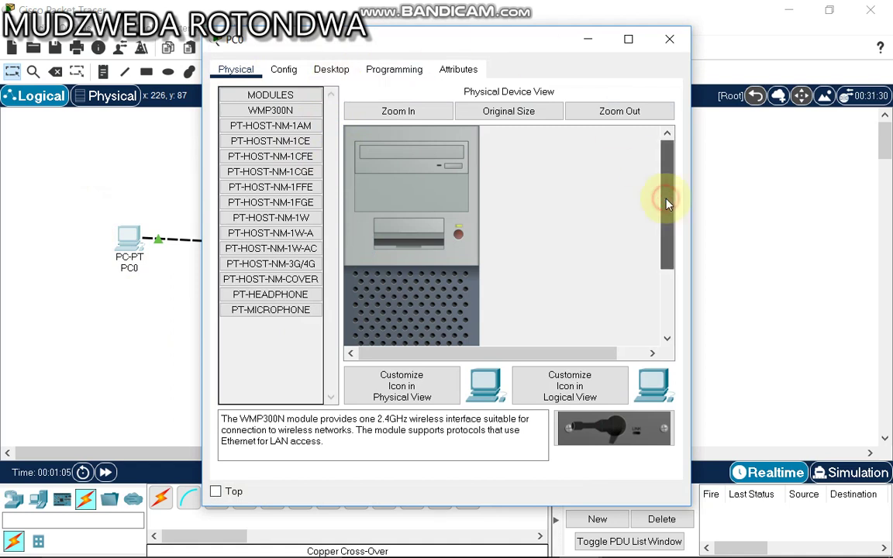
{"action": "left_click_drag", "start_coordinate": [670, 208], "coordinate": [673, 302]}
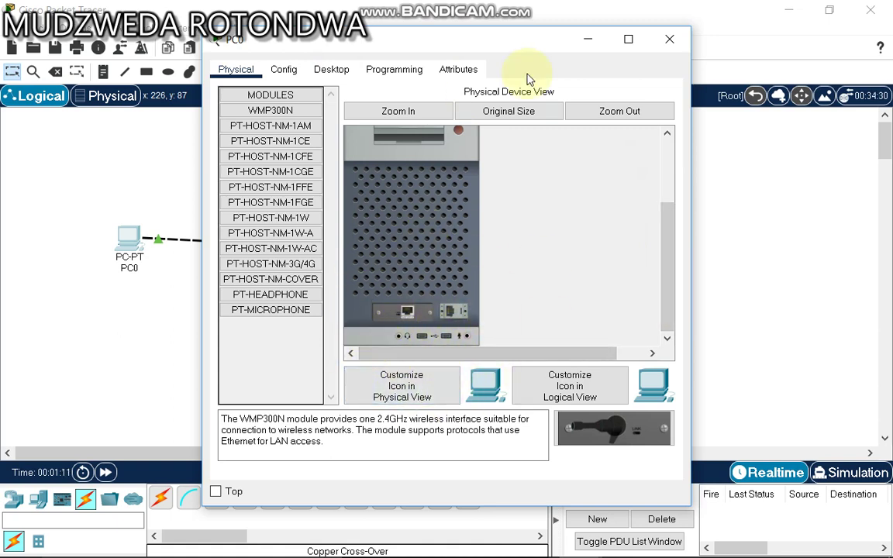
{"action": "left_click", "coordinate": [670, 39]}
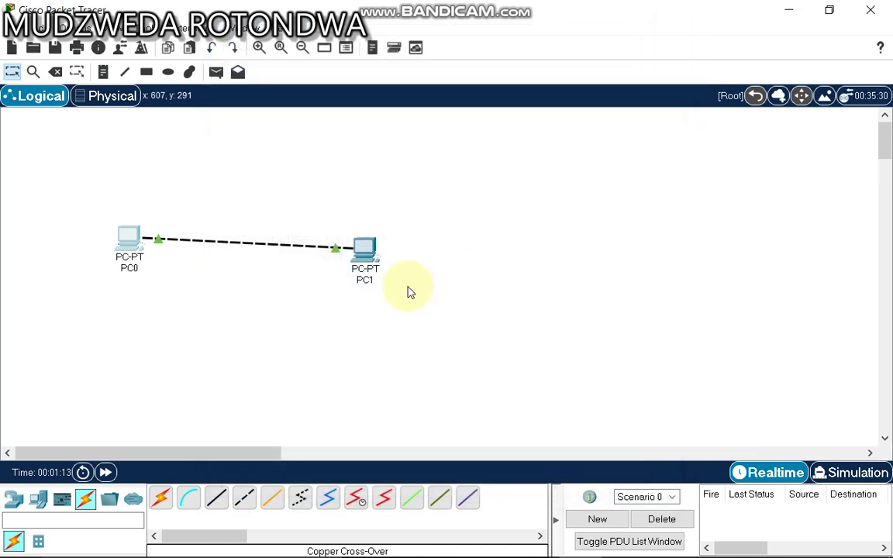
{"action": "left_click", "coordinate": [363, 248]}
{"action": "left_click_drag", "start_coordinate": [666, 220], "coordinate": [685, 293]}
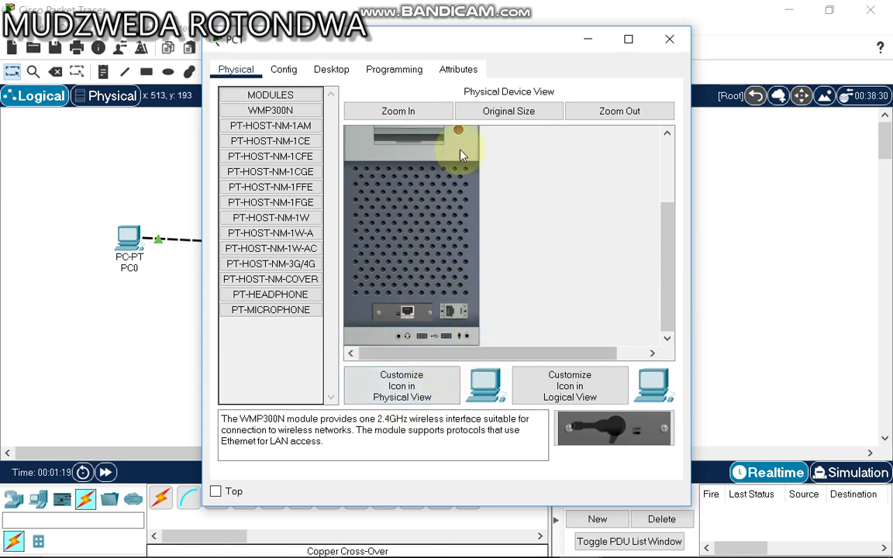
- In PC0's IP Configuration, enter 15.15.15.1 with the default subnet mask 255.0.0.0
{"action": "left_click", "coordinate": [669, 39]}
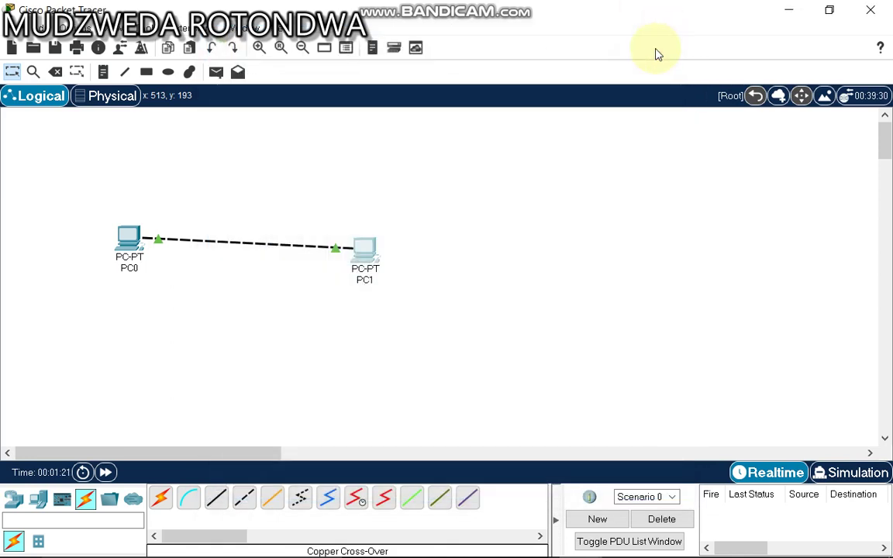
{"action": "left_click", "coordinate": [128, 250]}
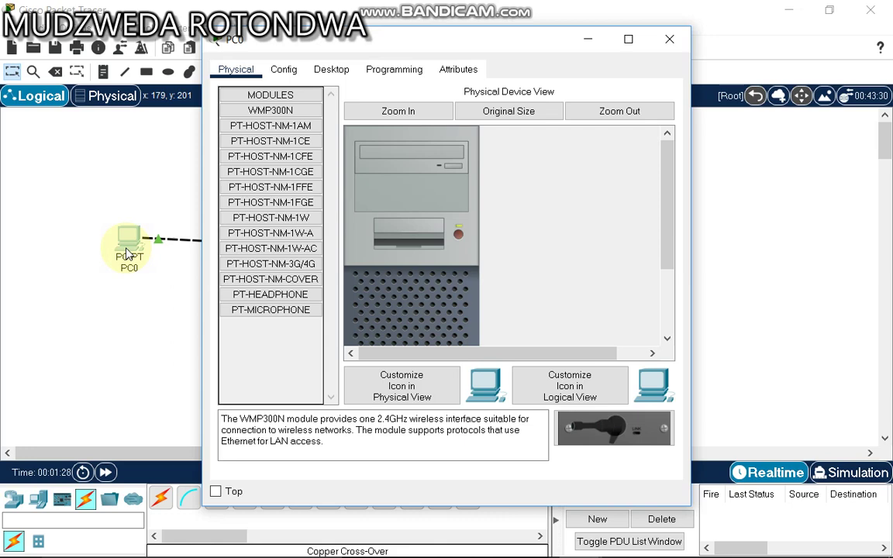
{"action": "left_click", "coordinate": [338, 70]}
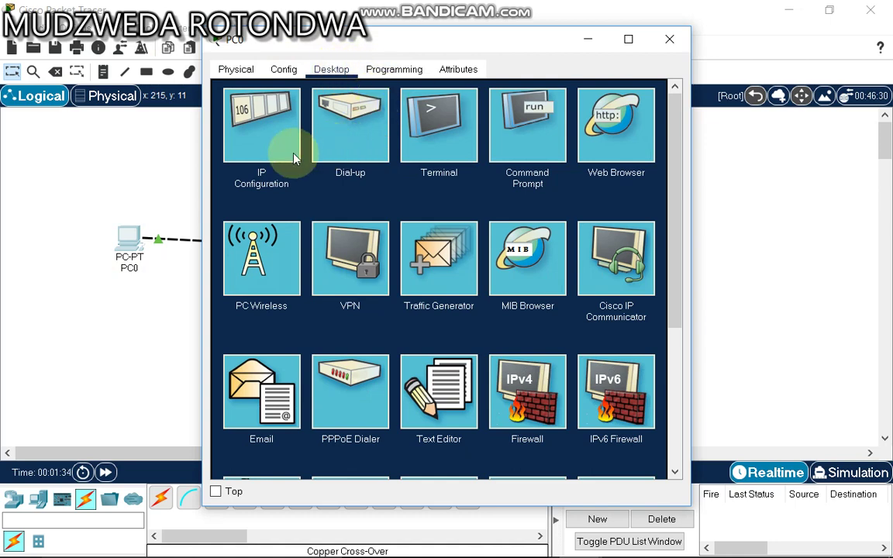
{"action": "left_click", "coordinate": [256, 142]}
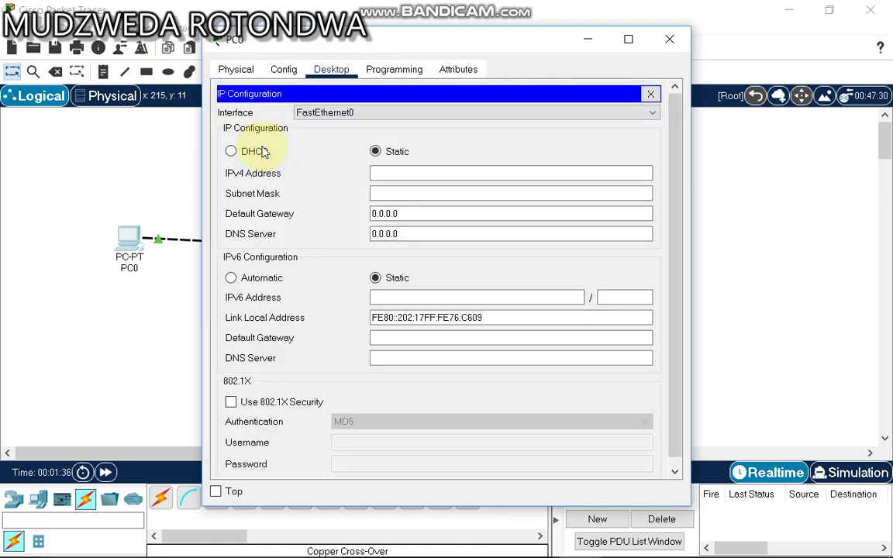
{"action": "left_click", "coordinate": [411, 172]}
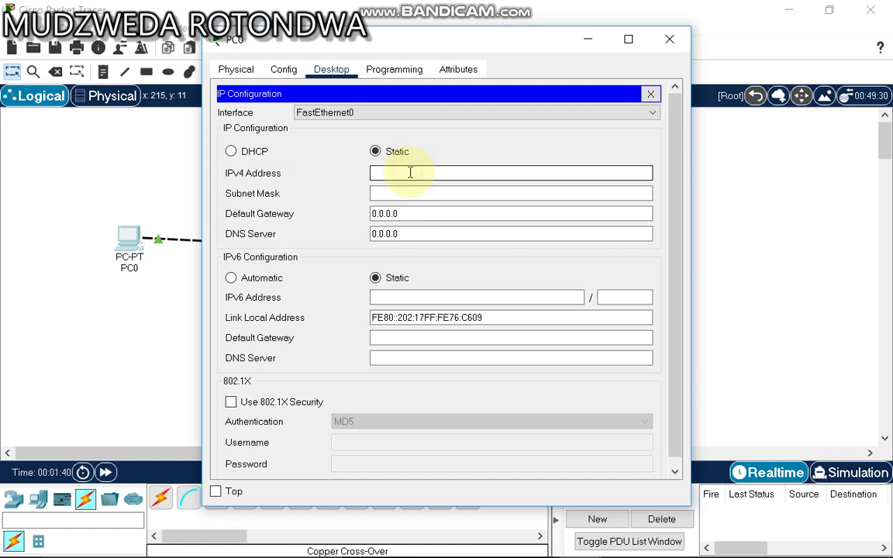
{"action": "type", "text": "15"}
{"action": "type", "text": ".15"}
{"action": "type", "text": ".15."}
{"action": "type", "text": "1"}
{"action": "left_click", "coordinate": [418, 193]}
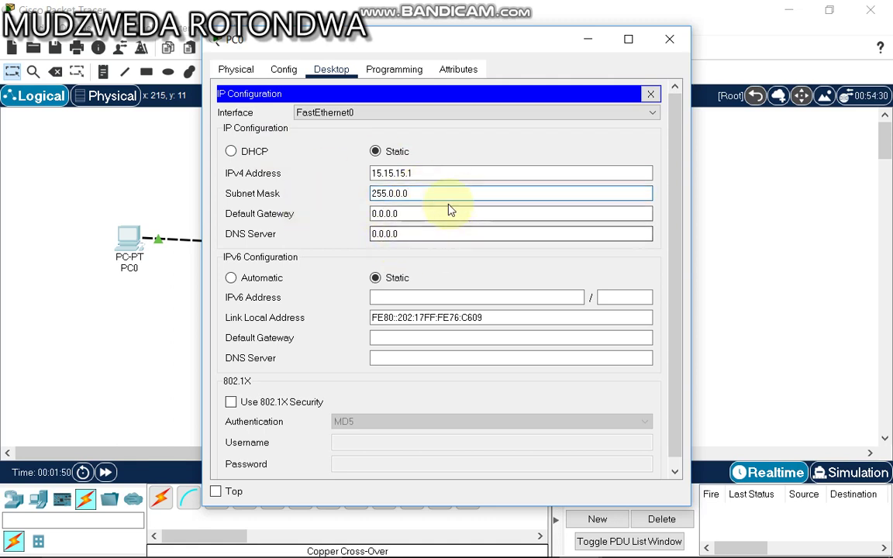
{"action": "left_click", "coordinate": [680, 44]}
- In PC1's IP Configuration, enter address 15.15.15.3 with subnet mask 255.0.0.0
{"action": "left_click", "coordinate": [367, 256]}
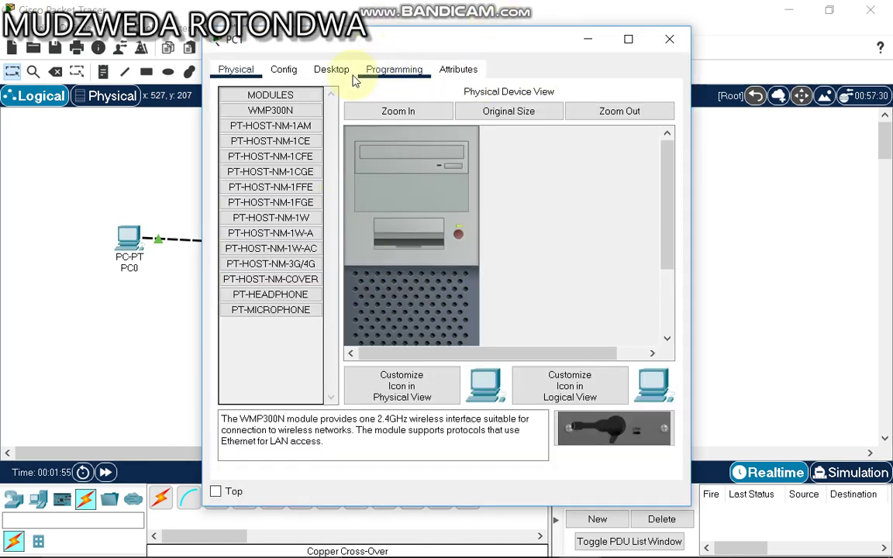
{"action": "left_click", "coordinate": [335, 71]}
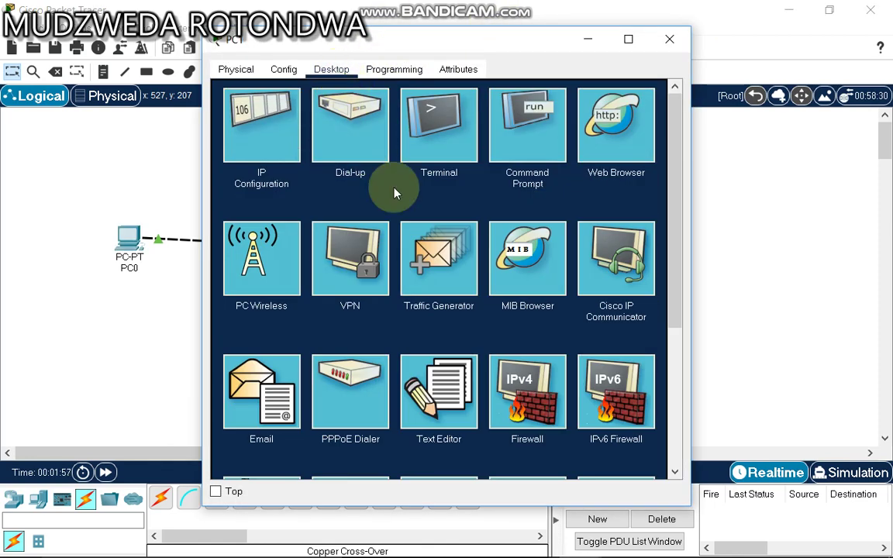
{"action": "left_click", "coordinate": [271, 121]}
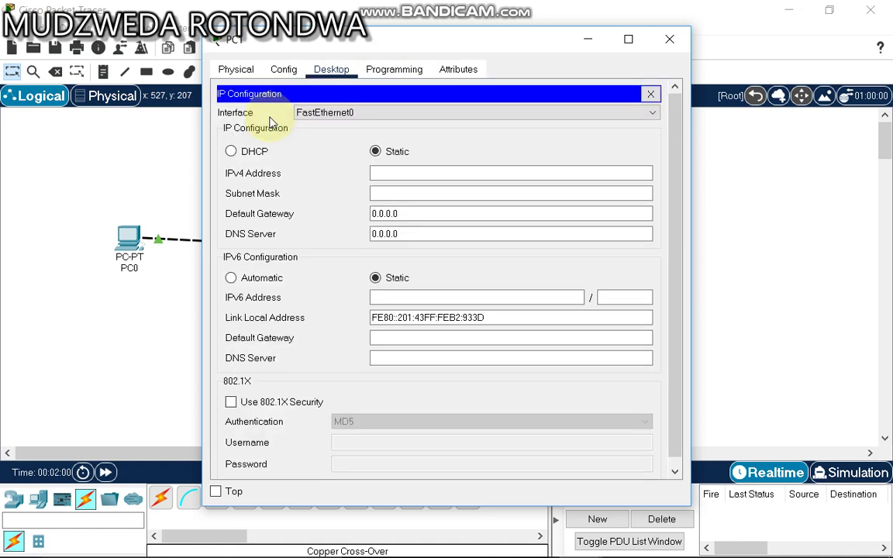
{"action": "left_click", "coordinate": [381, 172]}
{"action": "left_click", "coordinate": [381, 173]}
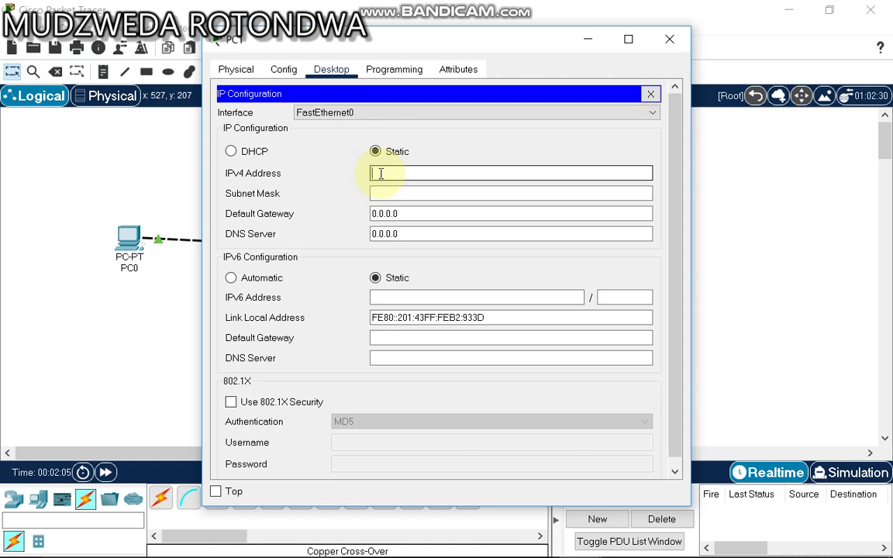
{"action": "type", "text": "19"}
{"action": "type", "text": ".15"}
{"action": "type", "text": ".15"}
{"action": "type", "text": "."}
{"action": "type", "text": "3"}
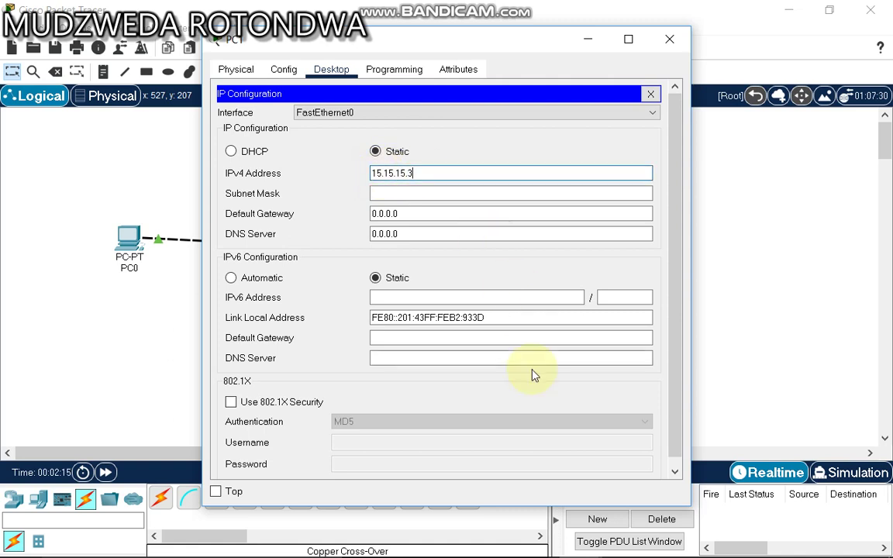
{"action": "left_click", "coordinate": [450, 190]}
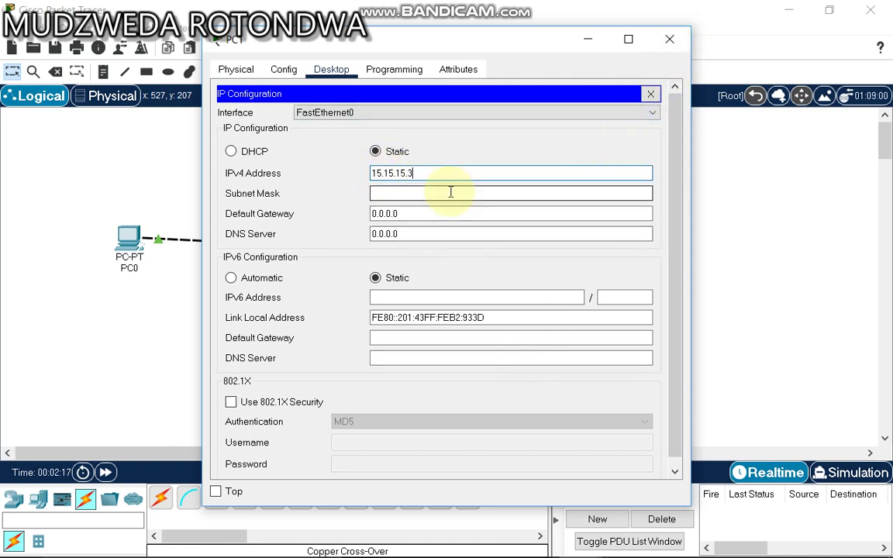
{"action": "left_click", "coordinate": [671, 40]}
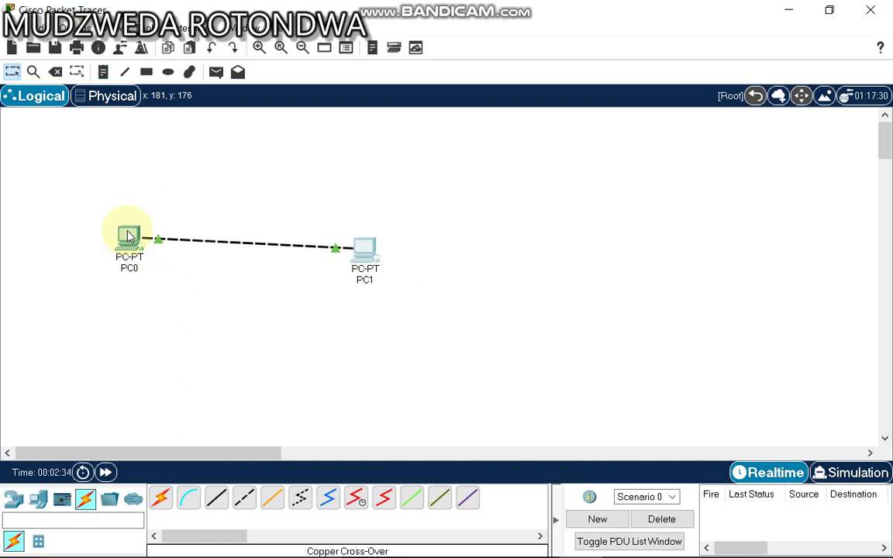
- Run ipconfig in PC0's Command Prompt and highlight its IPv4 address 15.15.15.1
{"action": "left_click", "coordinate": [130, 235]}
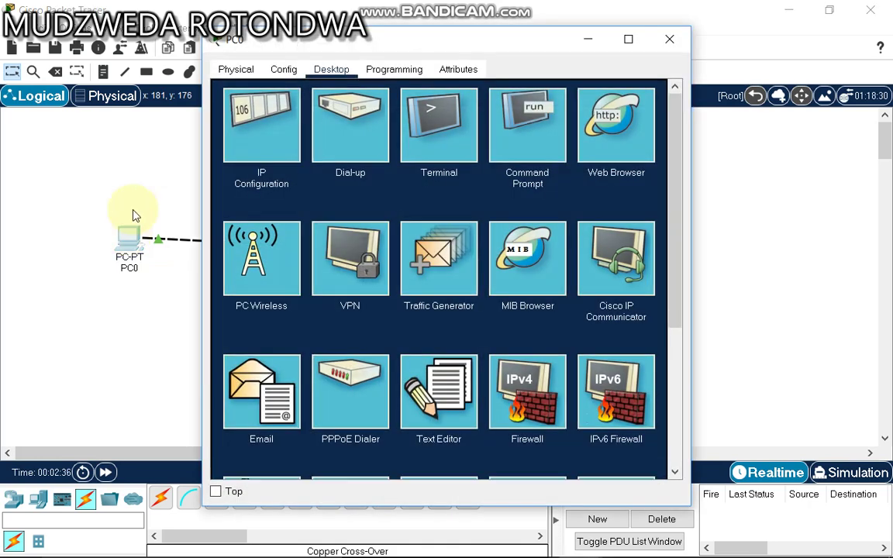
{"action": "left_click", "coordinate": [536, 134]}
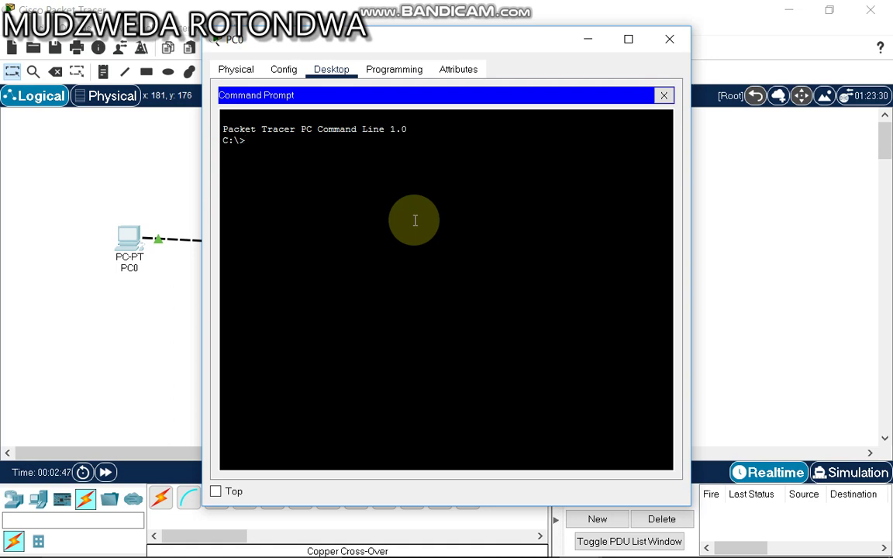
{"action": "type", "text": "ip"}
{"action": "type", "text": "config"}
{"action": "key", "text": "Return"}
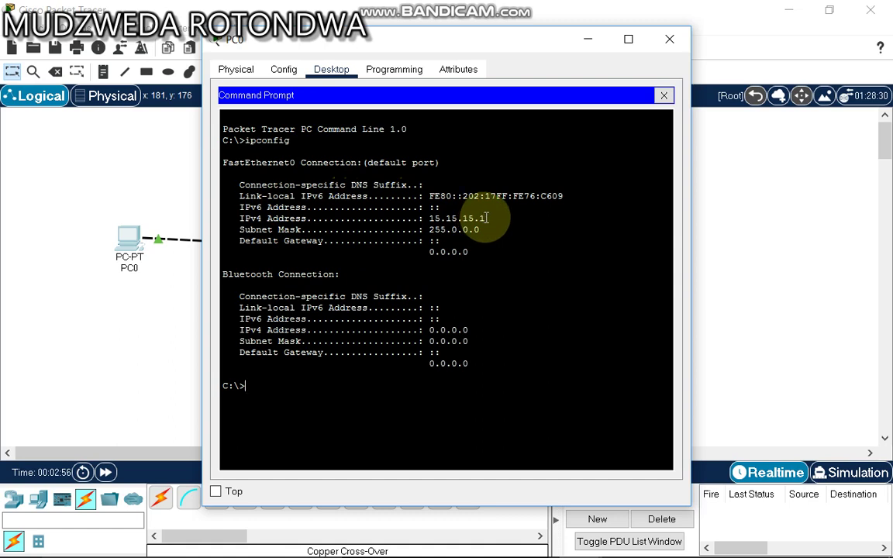
{"action": "left_click_drag", "start_coordinate": [486, 218], "coordinate": [434, 219]}
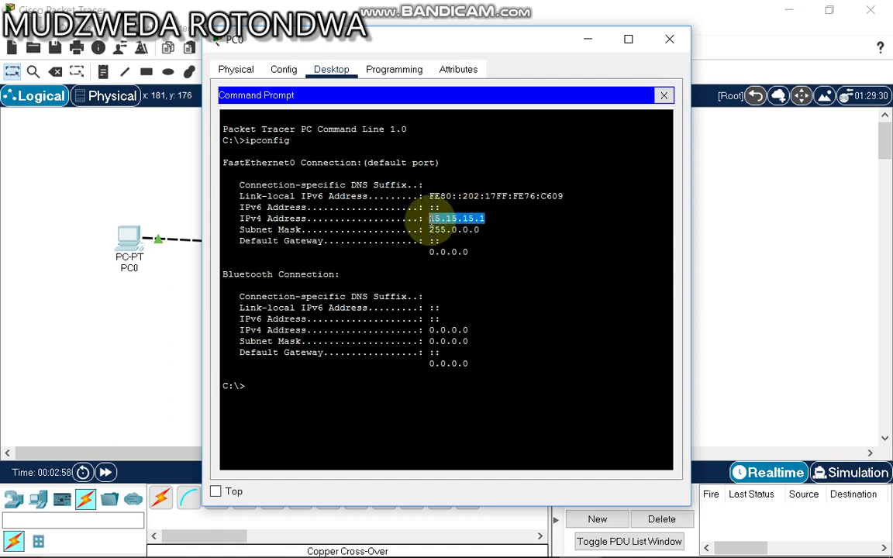
{"action": "left_click_drag", "start_coordinate": [428, 218], "coordinate": [495, 217]}
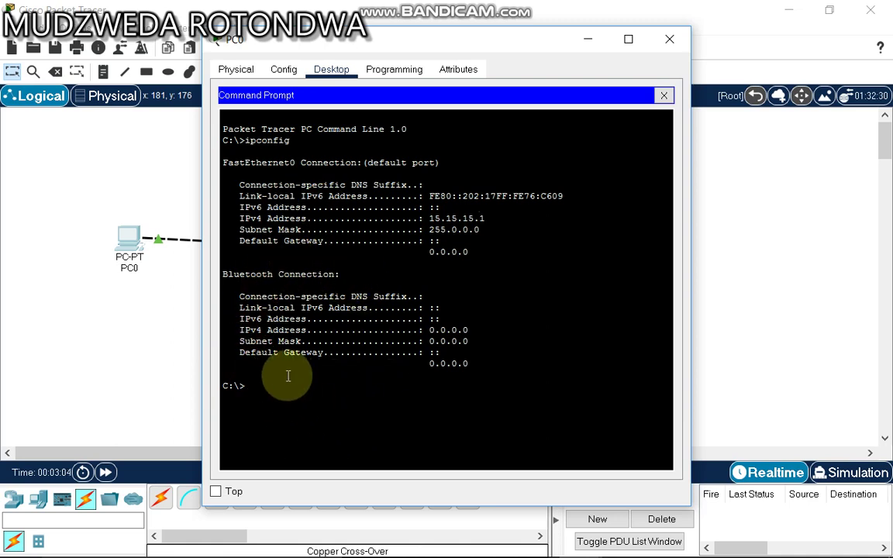
- Run ipconfig in PC1's Command Prompt and highlight its IPv4 address 15.15.15.3
{"action": "left_click", "coordinate": [670, 39]}
{"action": "left_click", "coordinate": [375, 261]}
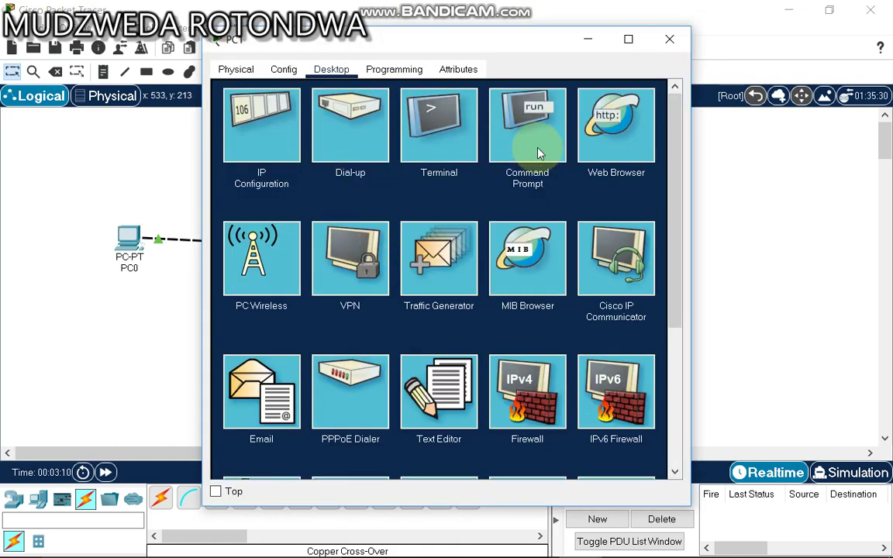
{"action": "left_click", "coordinate": [538, 149]}
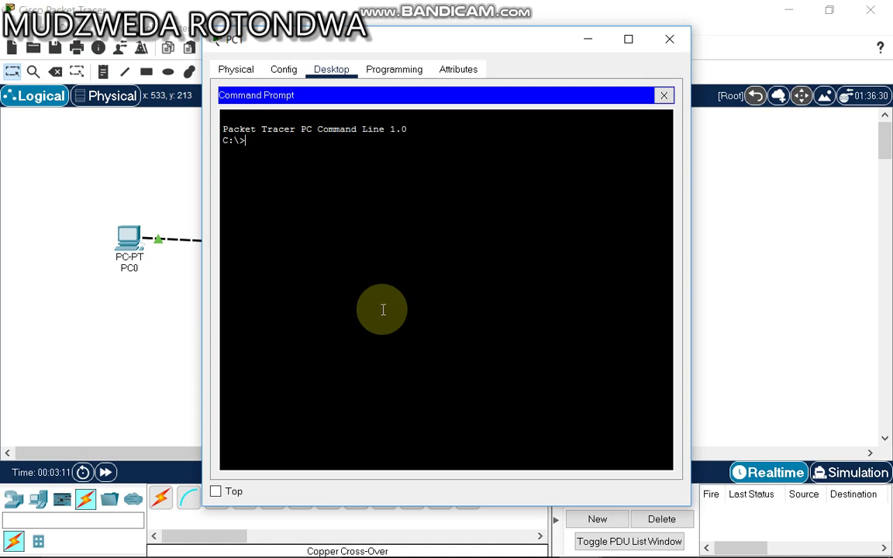
{"action": "type", "text": "ip"}
{"action": "type", "text": "config"}
{"action": "key", "text": "Return"}
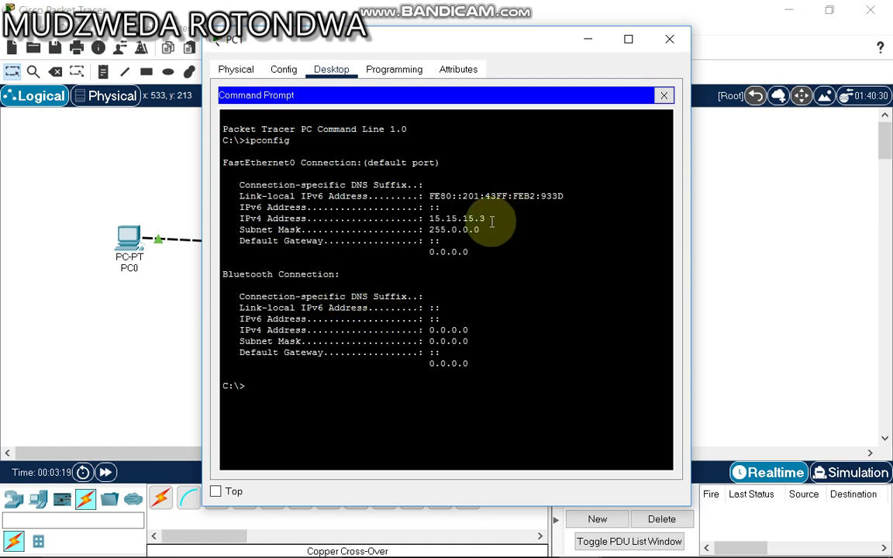
{"action": "left_click_drag", "start_coordinate": [489, 219], "coordinate": [427, 219]}
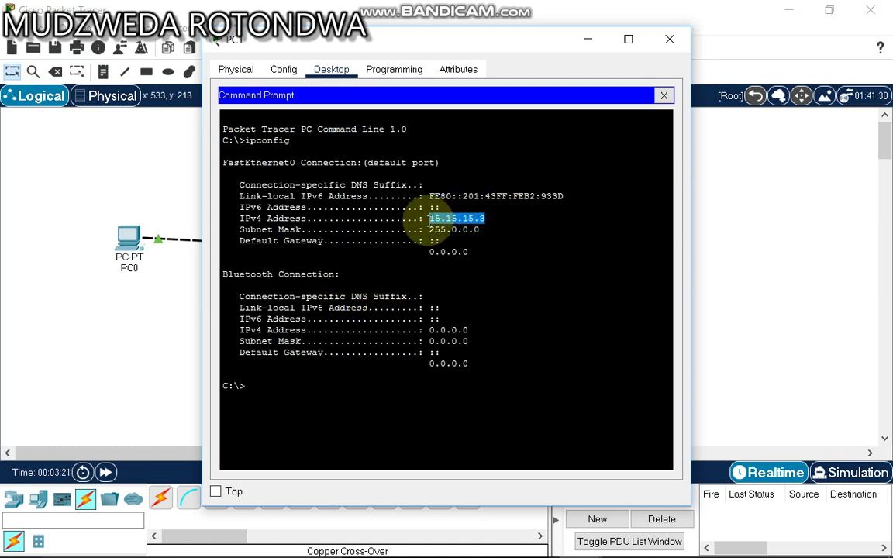
{"action": "left_click", "coordinate": [672, 38]}
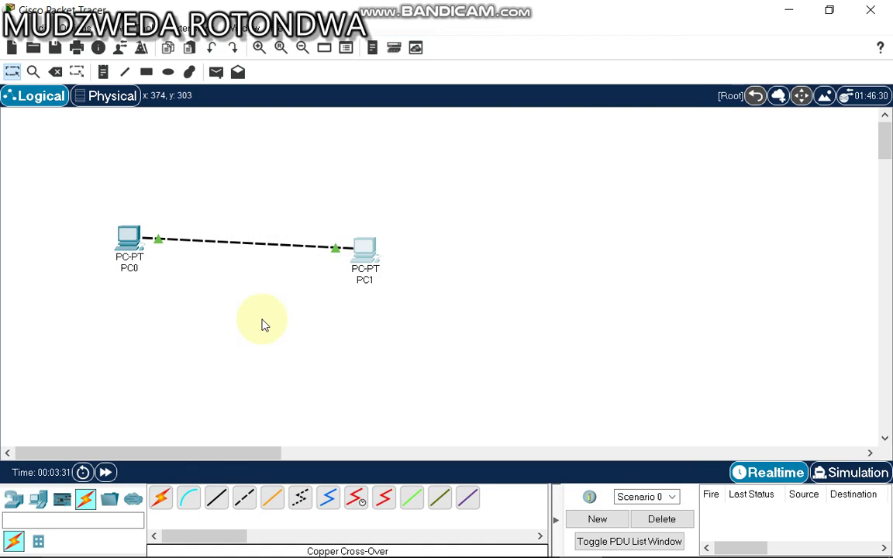
- Run ipconfig /all on PC0 and highlight the Physical Address lines, including 0002.1776.C609
{"action": "left_click", "coordinate": [133, 248]}
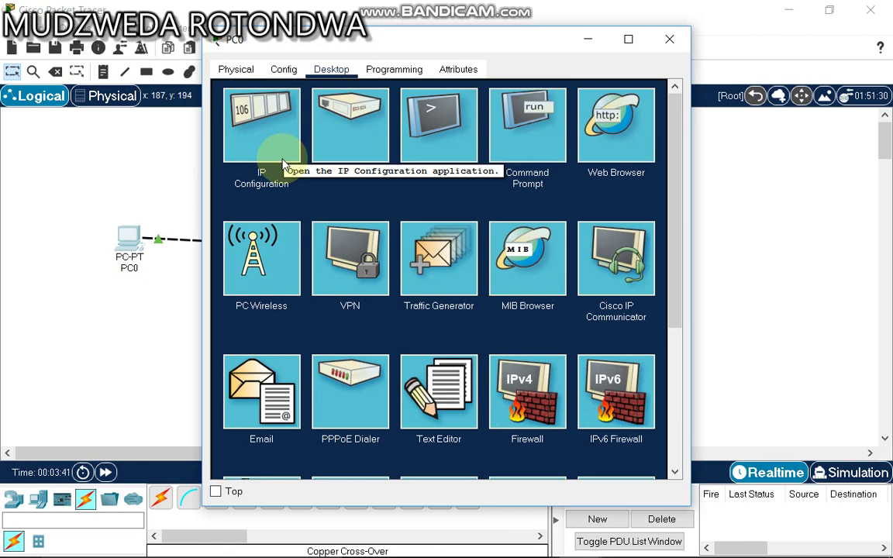
{"action": "left_click", "coordinate": [540, 114]}
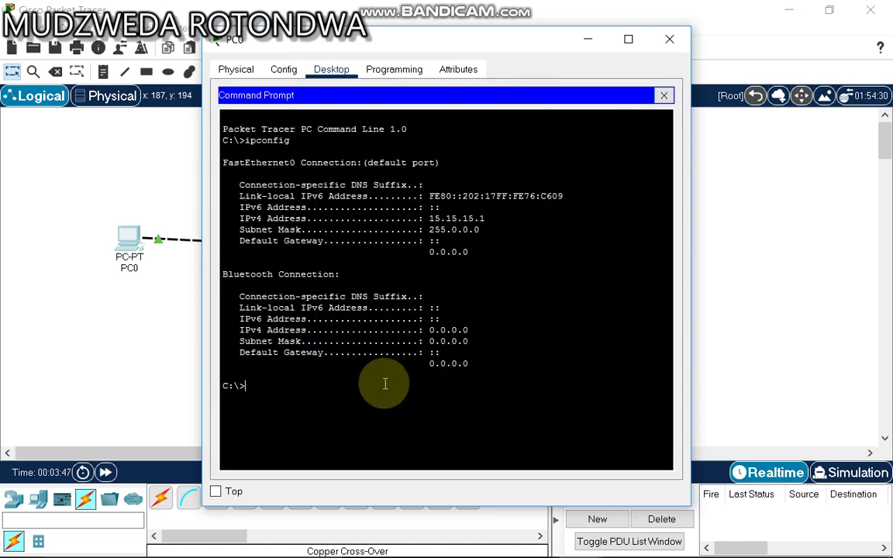
{"action": "type", "text": "ipc"}
{"action": "type", "text": "onfig"}
{"action": "type", "text": " /"}
{"action": "type", "text": "all"}
{"action": "key", "text": "Return"}
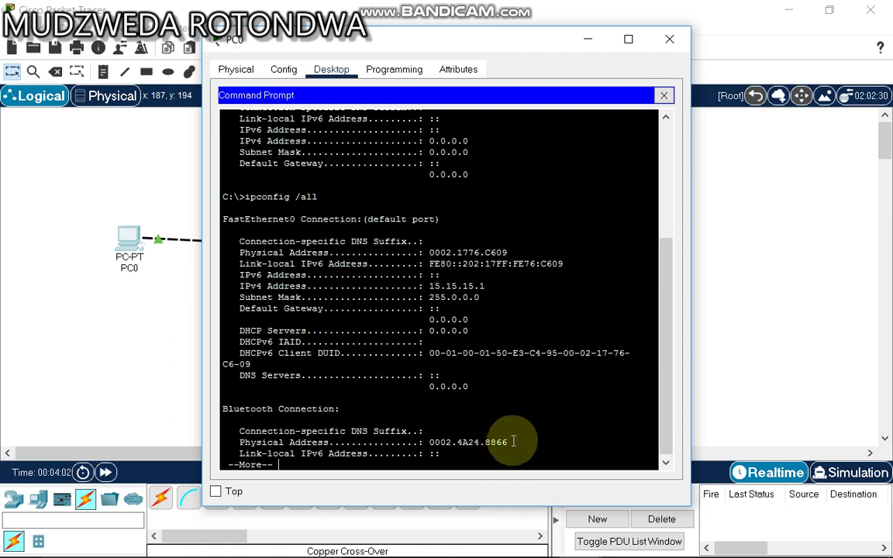
{"action": "left_click_drag", "start_coordinate": [513, 442], "coordinate": [416, 453]}
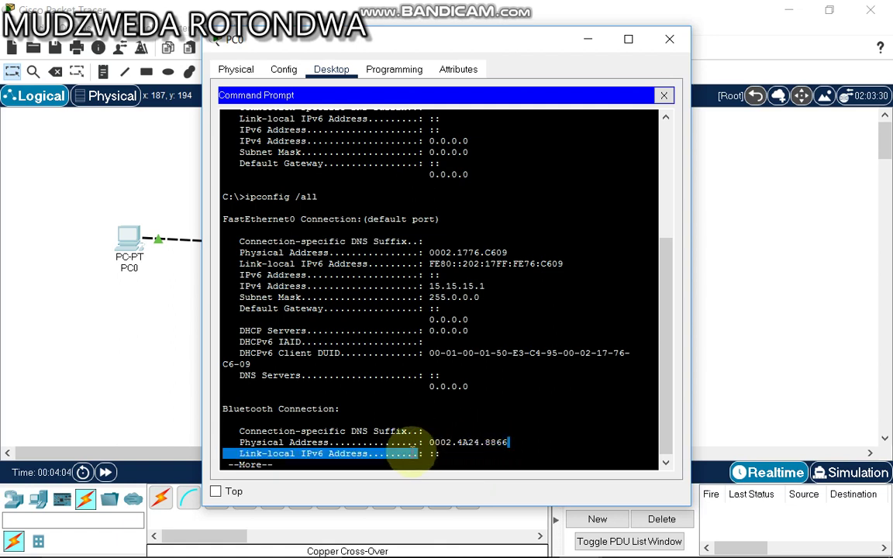
{"action": "left_click_drag", "start_coordinate": [417, 453], "coordinate": [236, 445]}
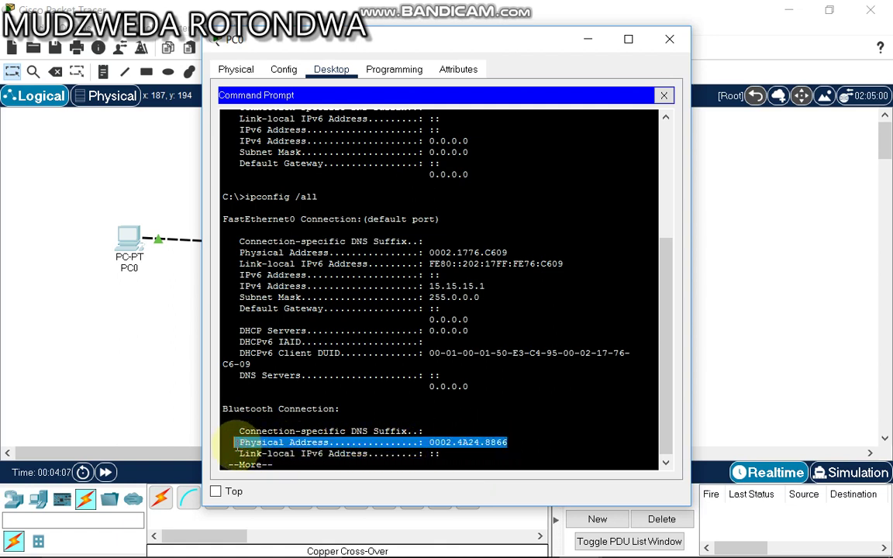
{"action": "left_click", "coordinate": [481, 427]}
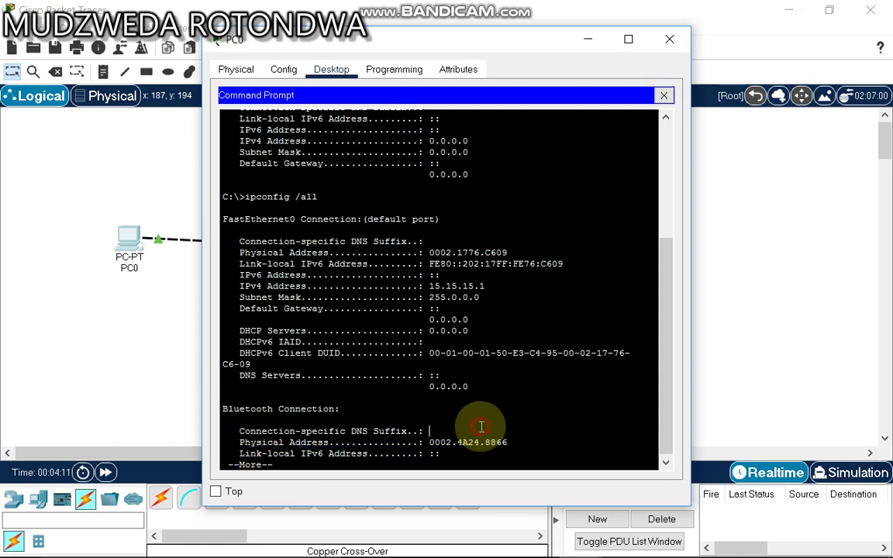
{"action": "left_click", "coordinate": [669, 39]}
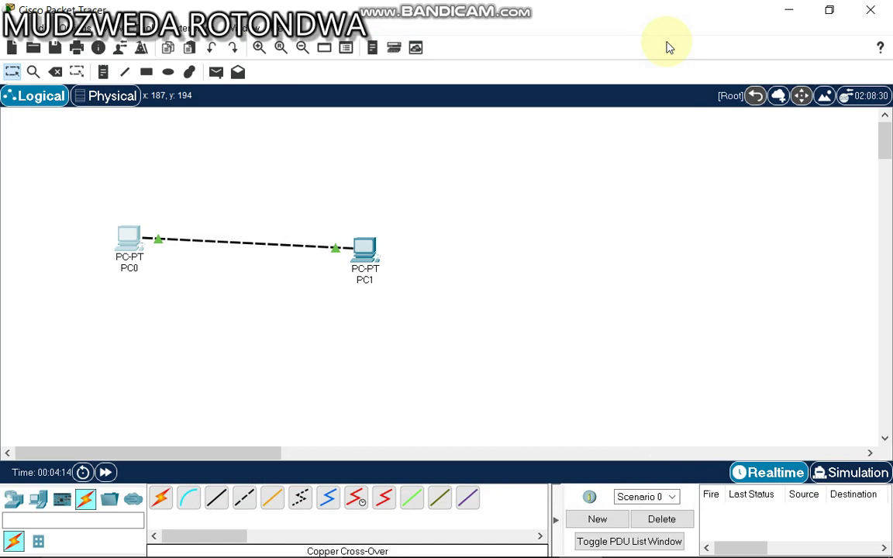
- Run ipconfig /all on PC1 and highlight the Bluetooth physical address 00E0.F90A.E159
{"action": "left_click", "coordinate": [362, 258]}
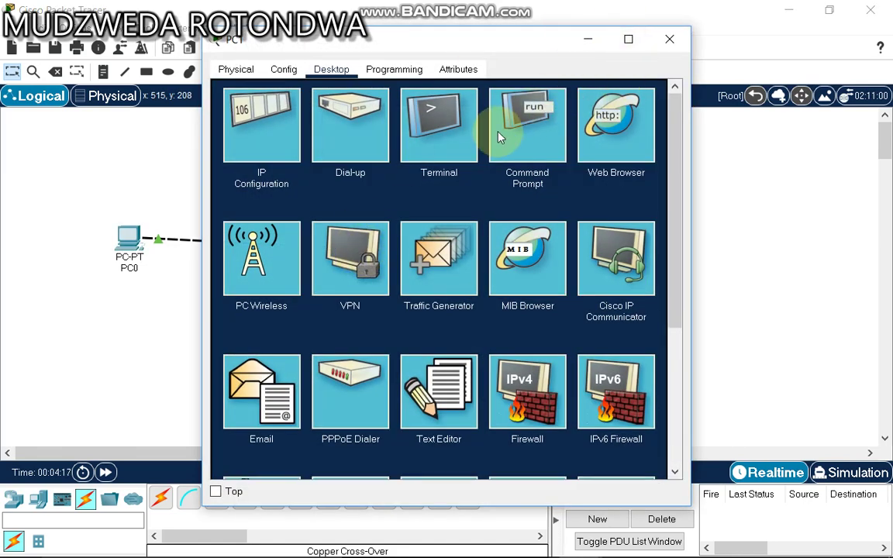
{"action": "left_click", "coordinate": [500, 137]}
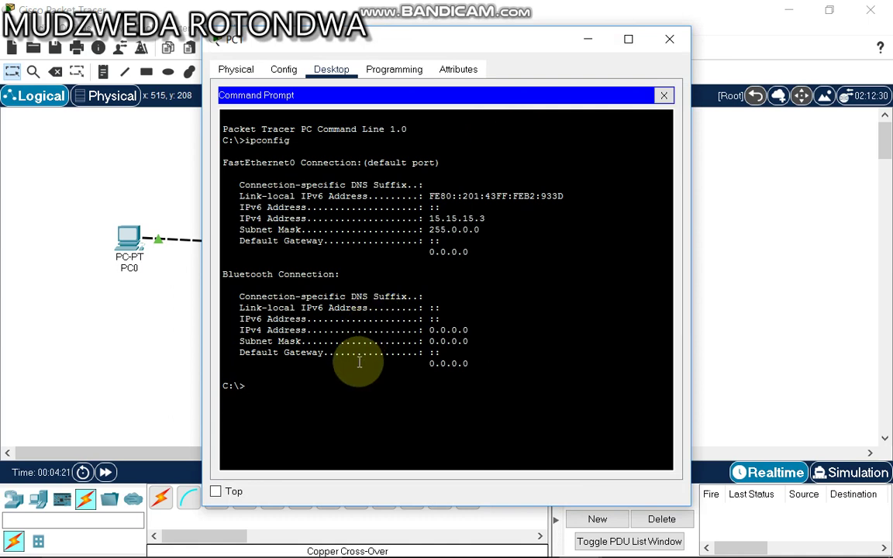
{"action": "type", "text": "ipconfig /all"}
{"action": "key", "text": "Return"}
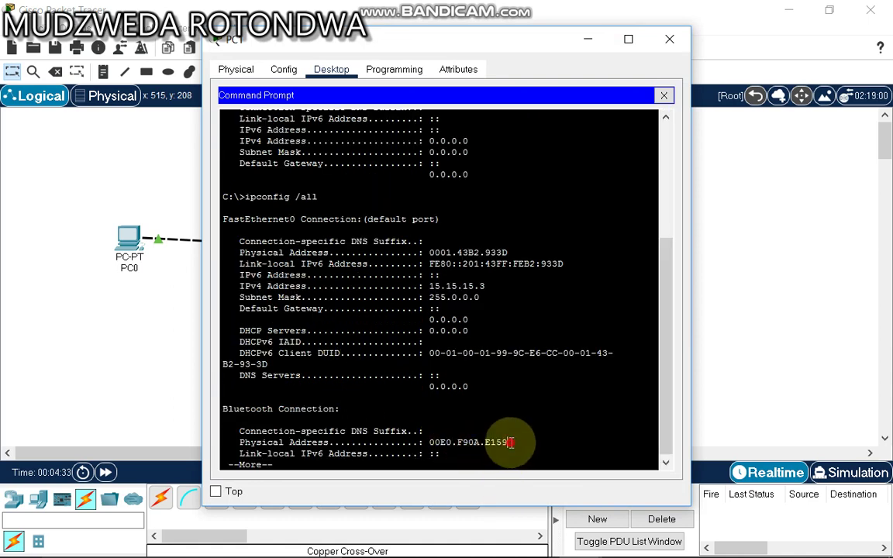
{"action": "mouse_move", "coordinate": [511, 442]}
{"action": "left_mouse_down"}
{"action": "mouse_move", "coordinate": [364, 454]}
{"action": "mouse_move", "coordinate": [330, 443]}
{"action": "mouse_move", "coordinate": [233, 443]}
{"action": "left_mouse_up"}
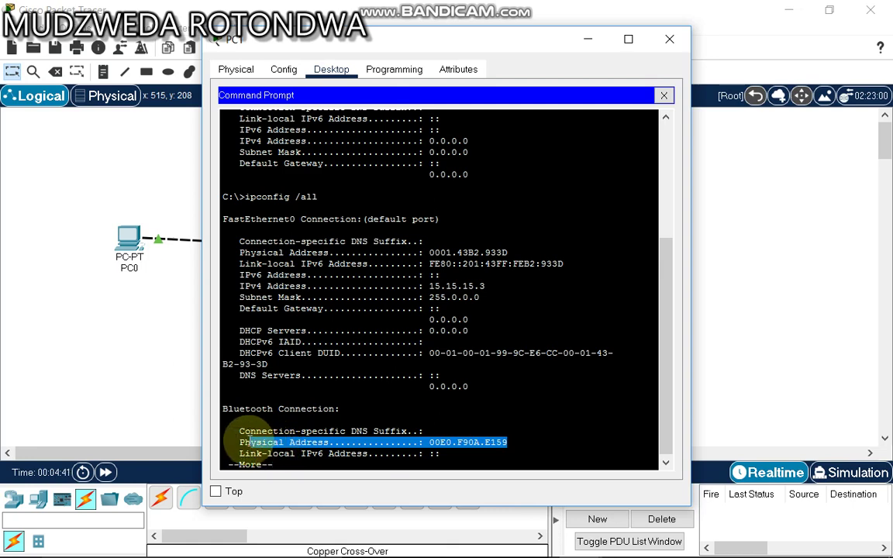
{"action": "left_click", "coordinate": [671, 40]}
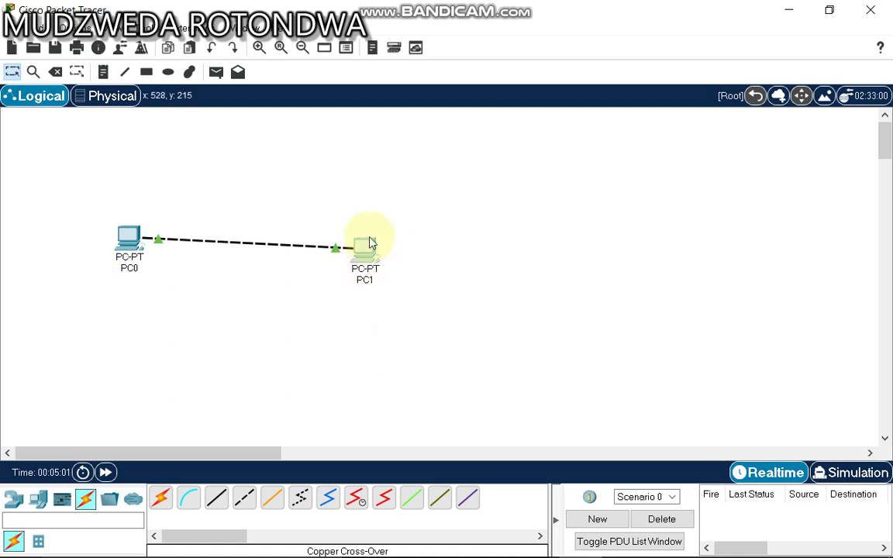
- From PC0's Command Prompt, ping 15.15.15.3
{"action": "left_click", "coordinate": [128, 245]}
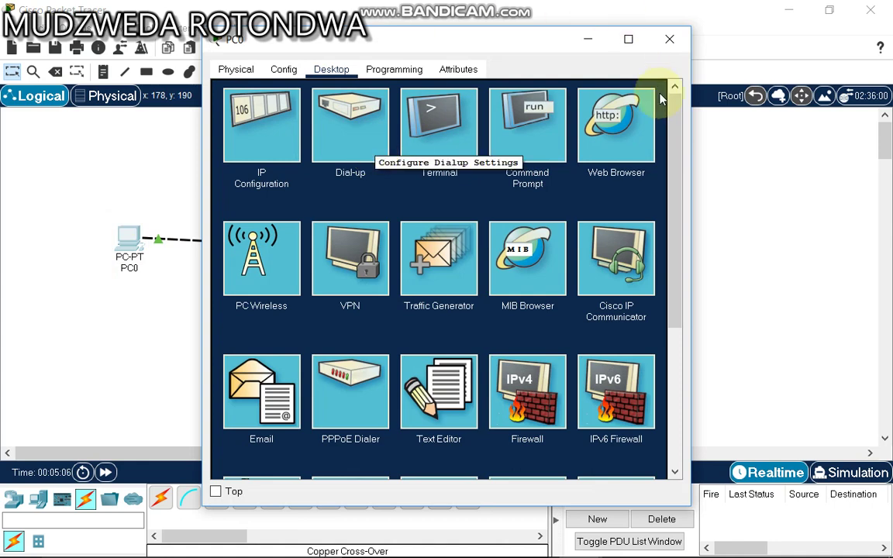
{"action": "left_click", "coordinate": [530, 144]}
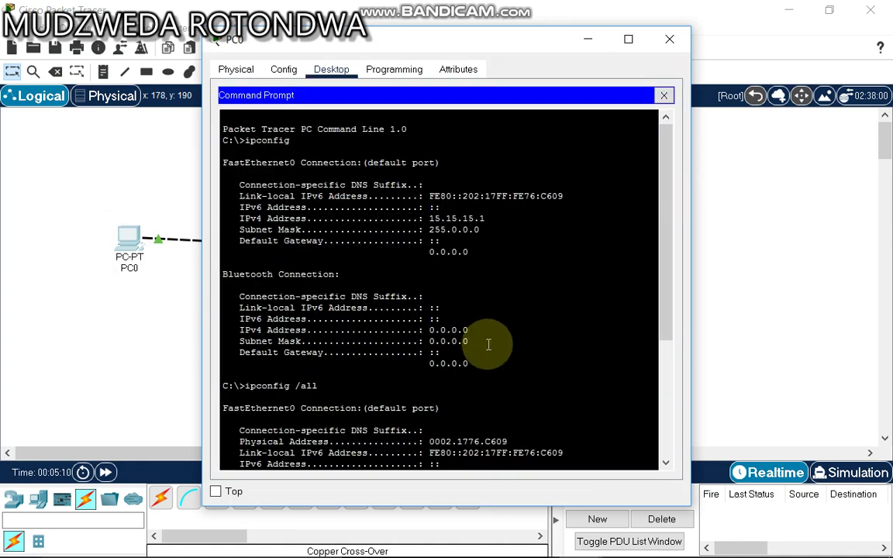
{"action": "scroll", "coordinate": [489, 345], "scroll_direction": "down", "scroll_amount": 6}
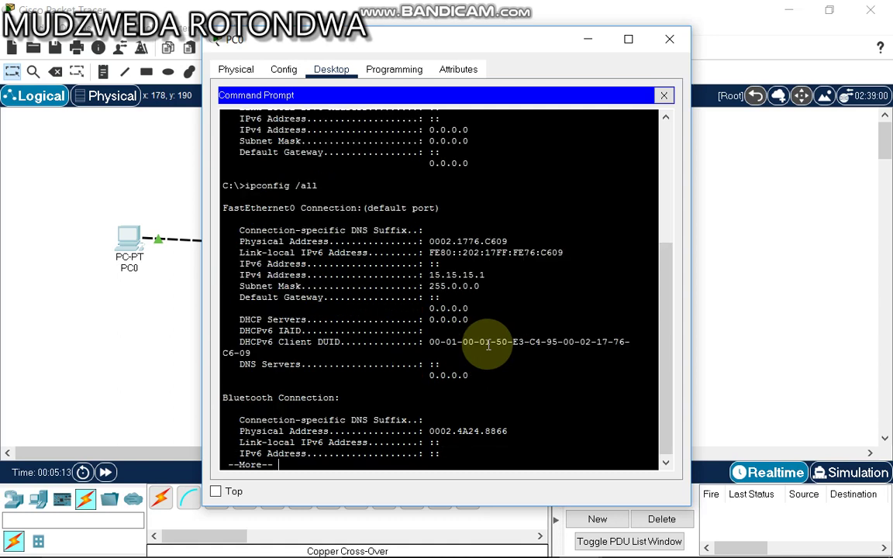
{"action": "key", "text": "Return"}
{"action": "type", "text": "p"}
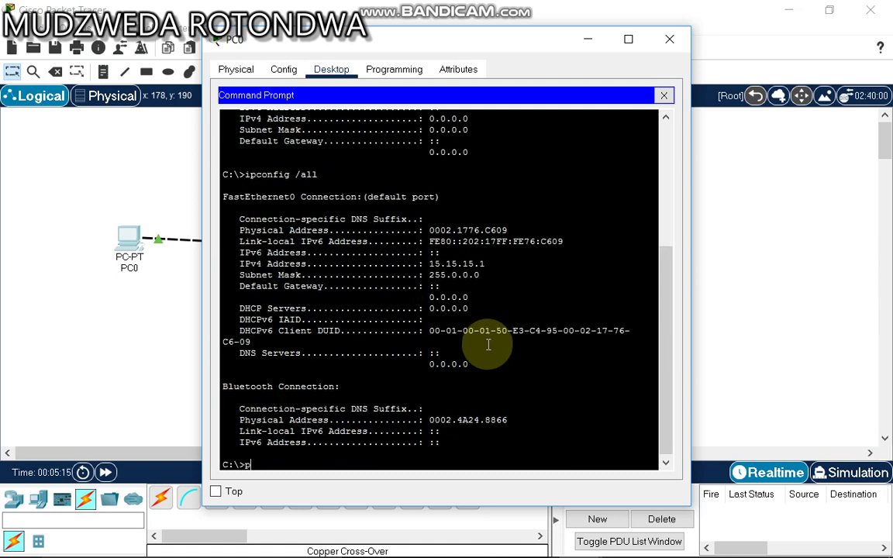
{"action": "type", "text": "ing"}
{"action": "type", "text": "15.15.15.3"}
{"action": "key", "text": "Return"}
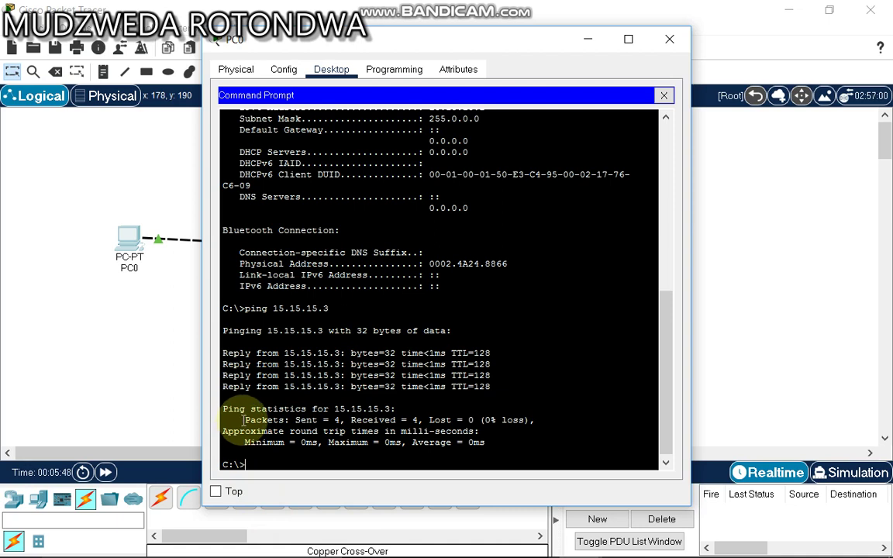
- Highlight the ping statistics showing 4 sent, 4 received and 0 lost
{"action": "left_click_drag", "start_coordinate": [243, 420], "coordinate": [342, 421]}
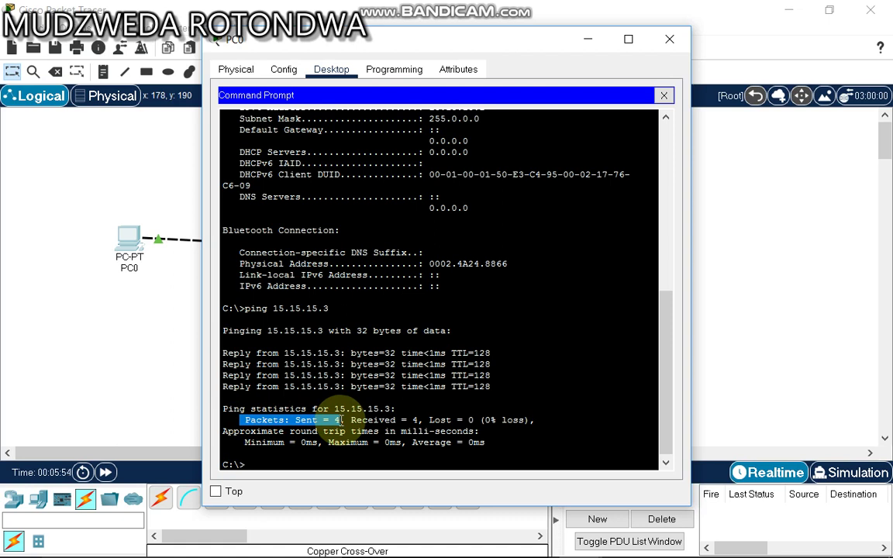
{"action": "left_click_drag", "start_coordinate": [342, 420], "coordinate": [420, 421]}
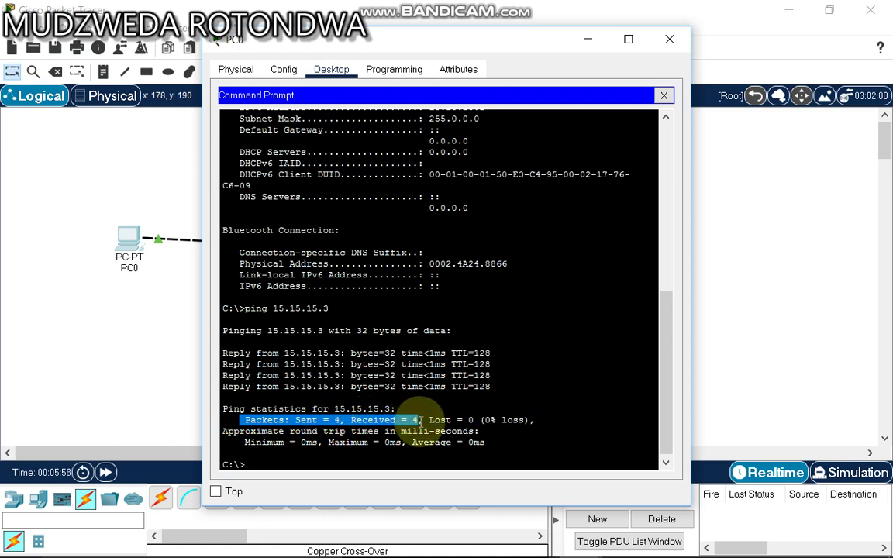
{"action": "left_click_drag", "start_coordinate": [419, 420], "coordinate": [479, 420]}
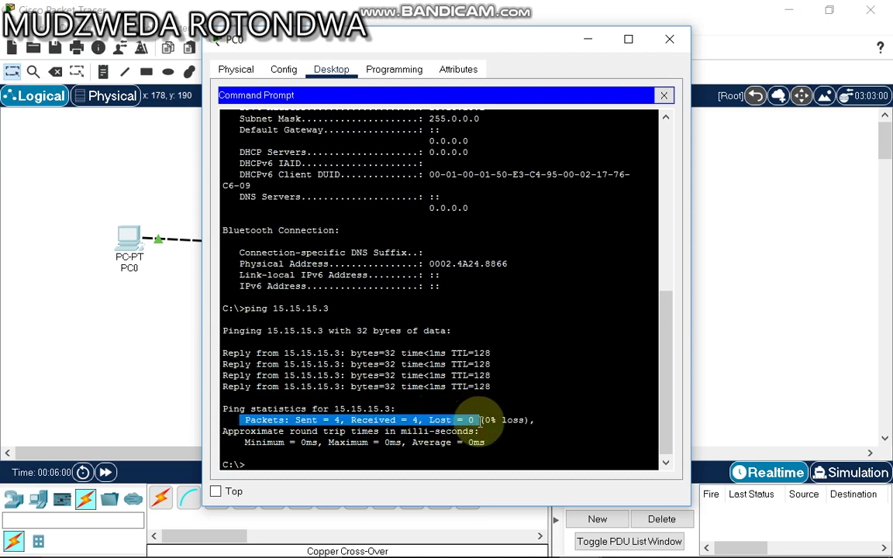
{"action": "left_click", "coordinate": [524, 333]}
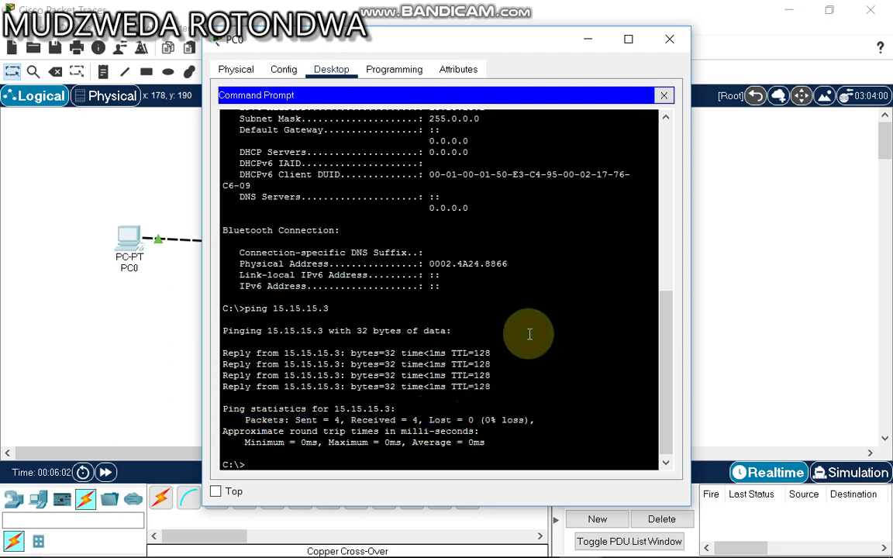
{"action": "left_click", "coordinate": [670, 39]}
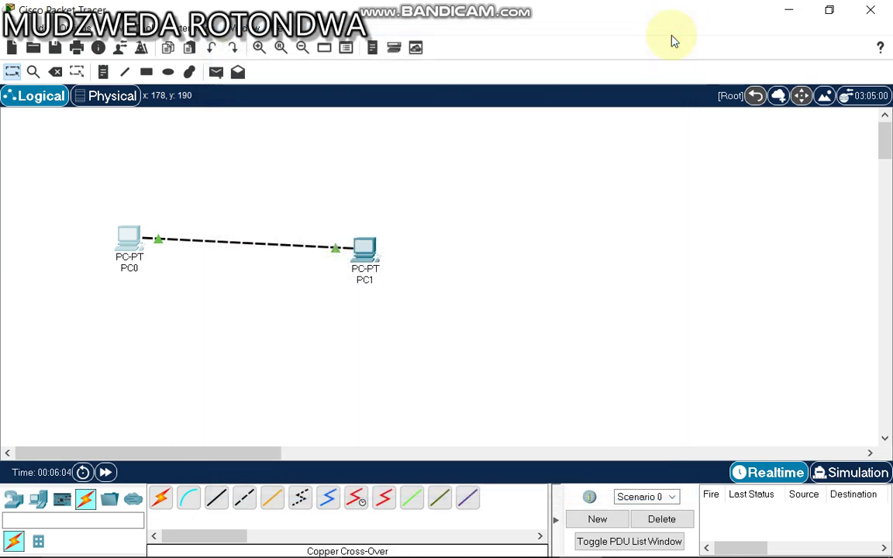
- From PC1's Command Prompt, ping 15.15.15.1 and check all four replies arrive
{"action": "left_click", "coordinate": [359, 263]}
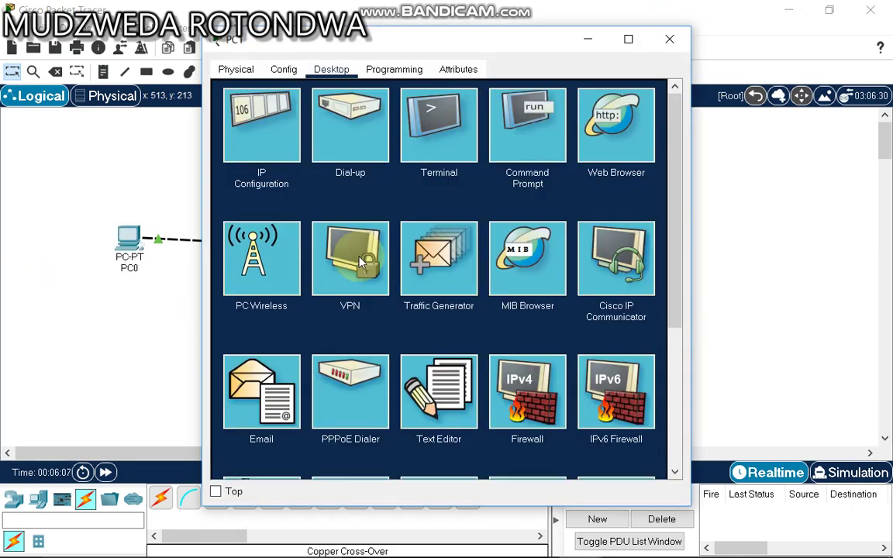
{"action": "left_click", "coordinate": [528, 149]}
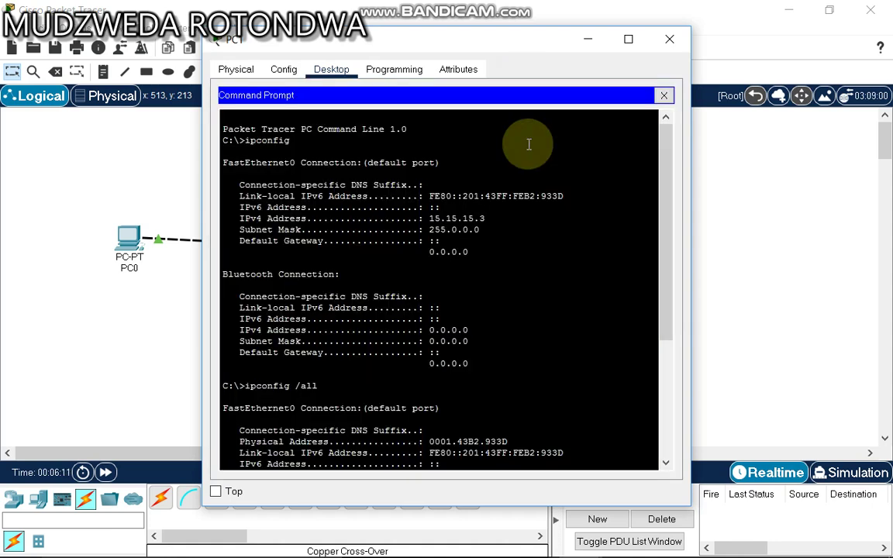
{"action": "scroll", "coordinate": [528, 144], "scroll_direction": "down", "scroll_amount": 5}
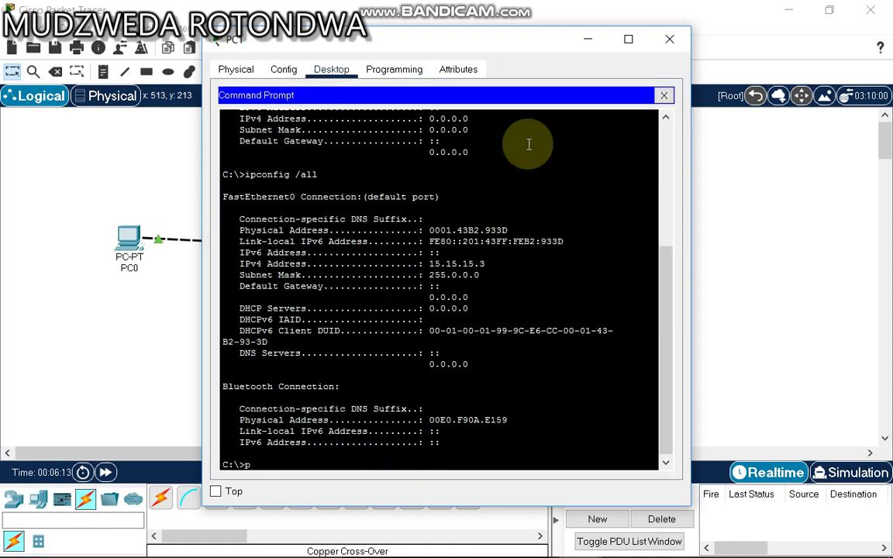
{"action": "type", "text": "ing"}
{"action": "type", "text": " 15.15.15.1"}
{"action": "key", "text": "Return"}
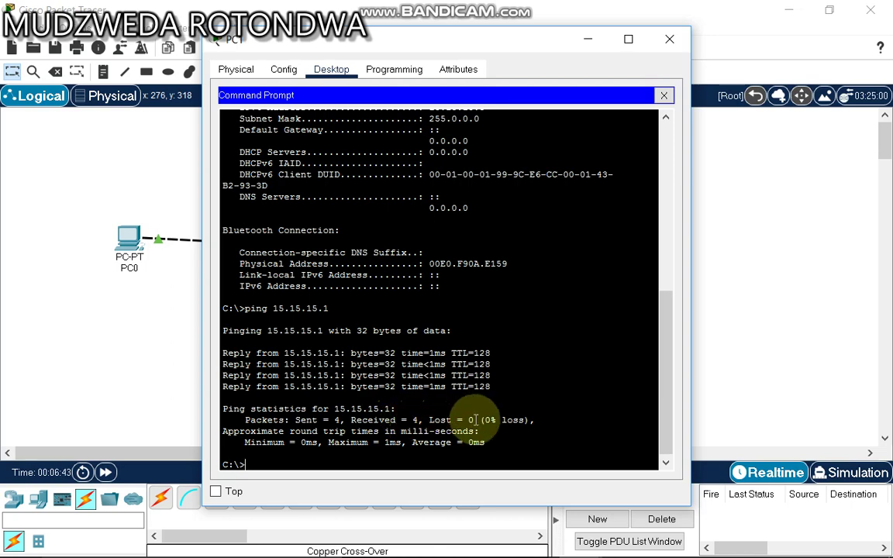
{"action": "left_click", "coordinate": [671, 39]}
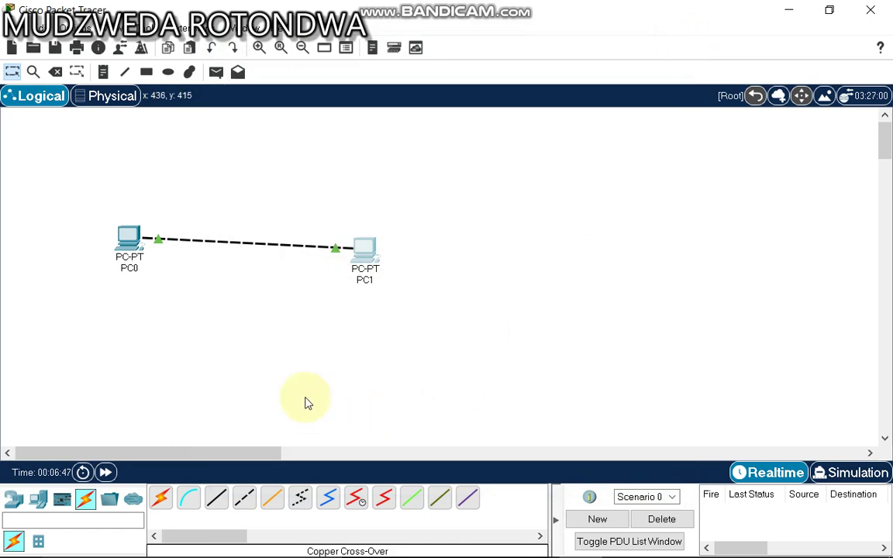